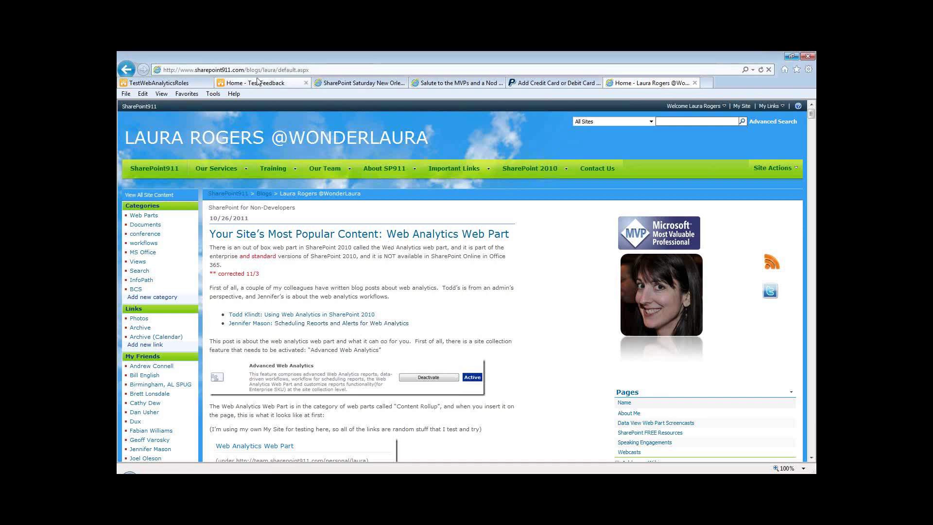
On the Test Feedback site, open the Web Analytics Web Part's properties via Edit Web Part
click(258, 83)
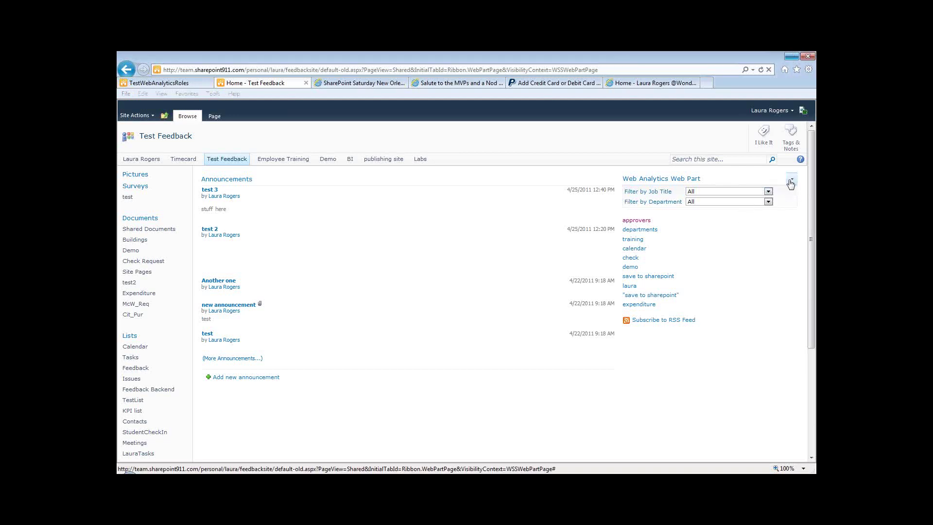
click(791, 181)
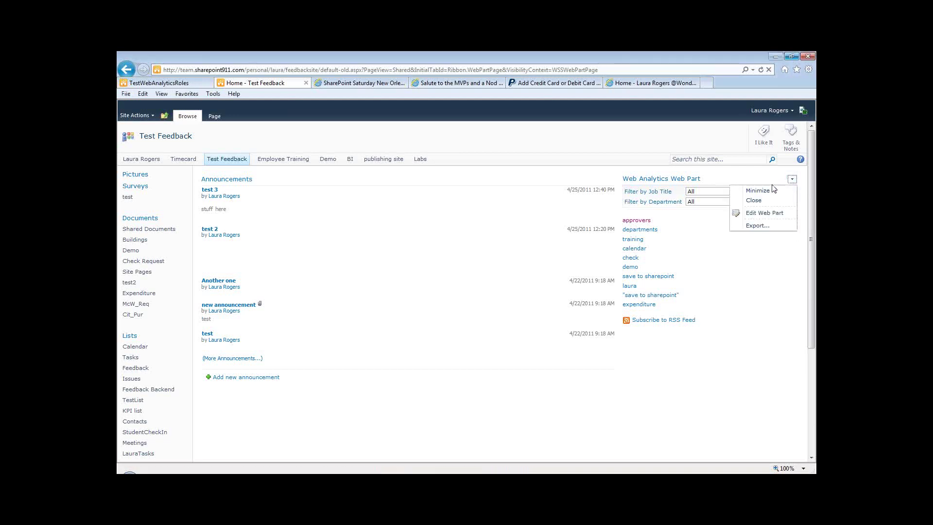
click(765, 214)
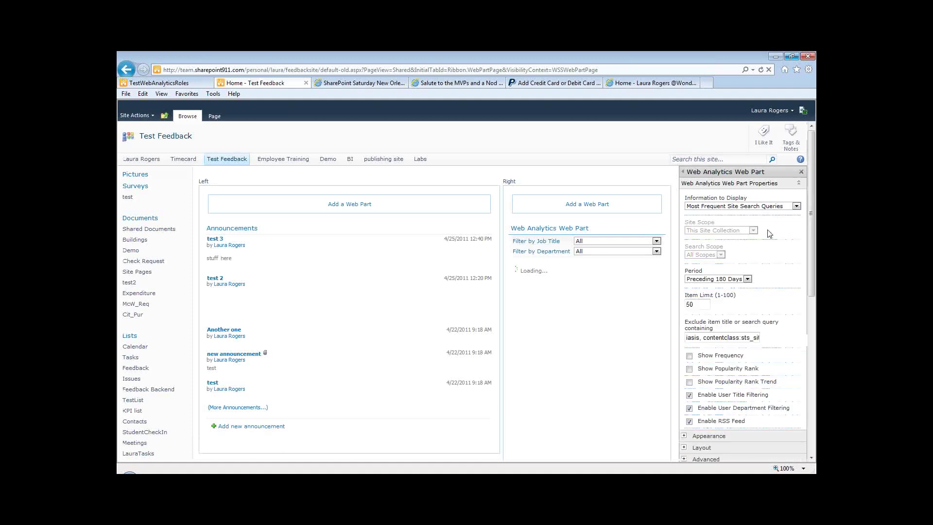
Set Information to Display to Most Viewed Content and apply it
click(756, 207)
click(758, 214)
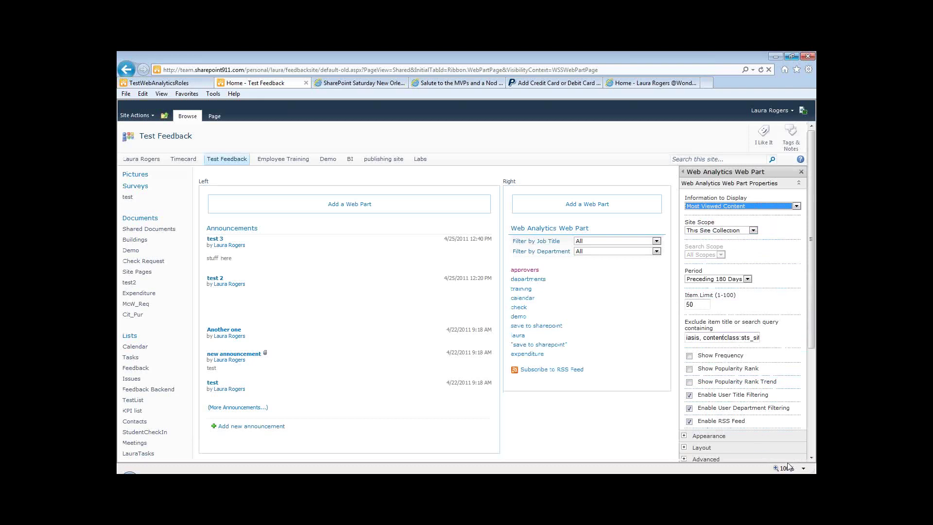
click(812, 339)
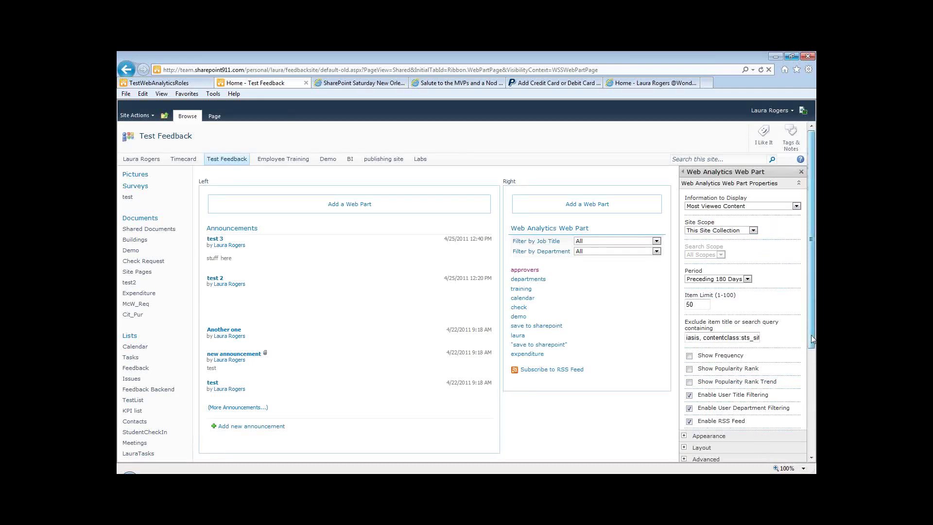
drag(811, 338, 812, 421)
click(774, 353)
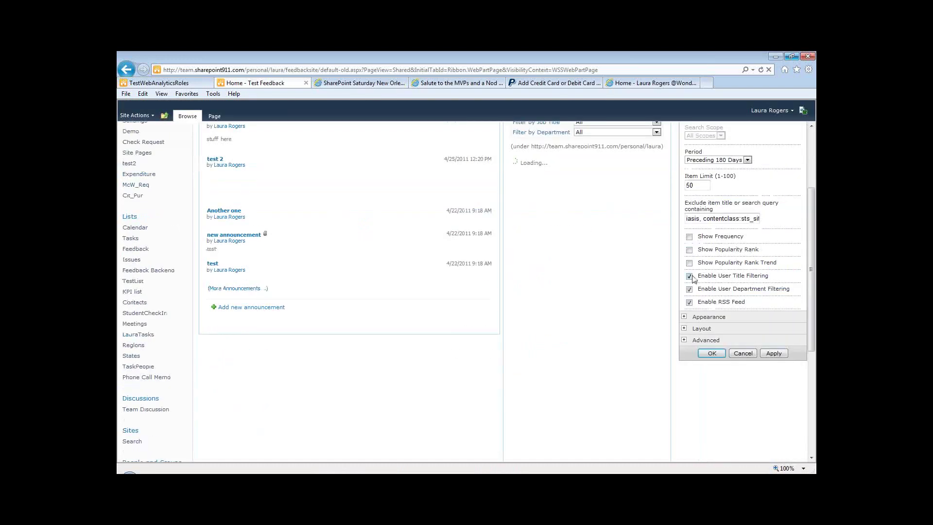
Turn off job title filtering, department filtering and the RSS Feed, then save with OK
click(689, 276)
click(689, 288)
click(689, 302)
click(712, 354)
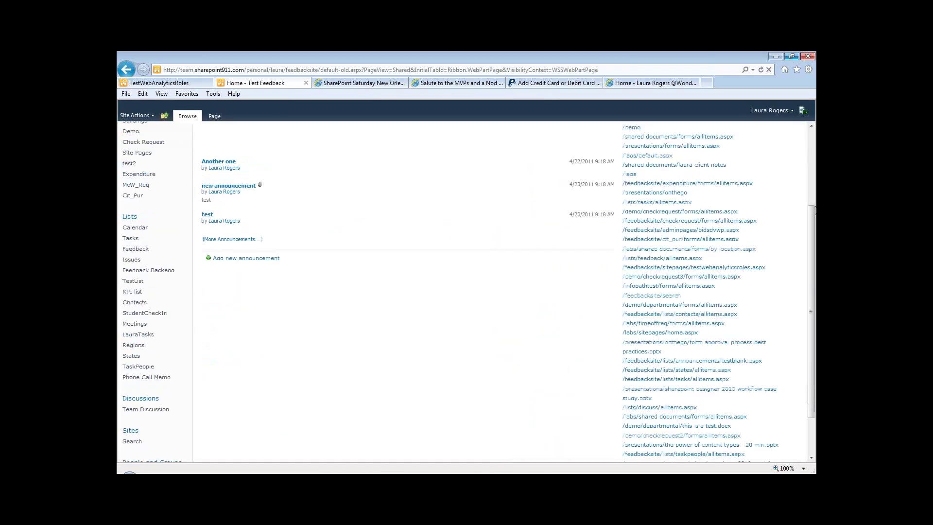
scroll(815, 210, up, 3)
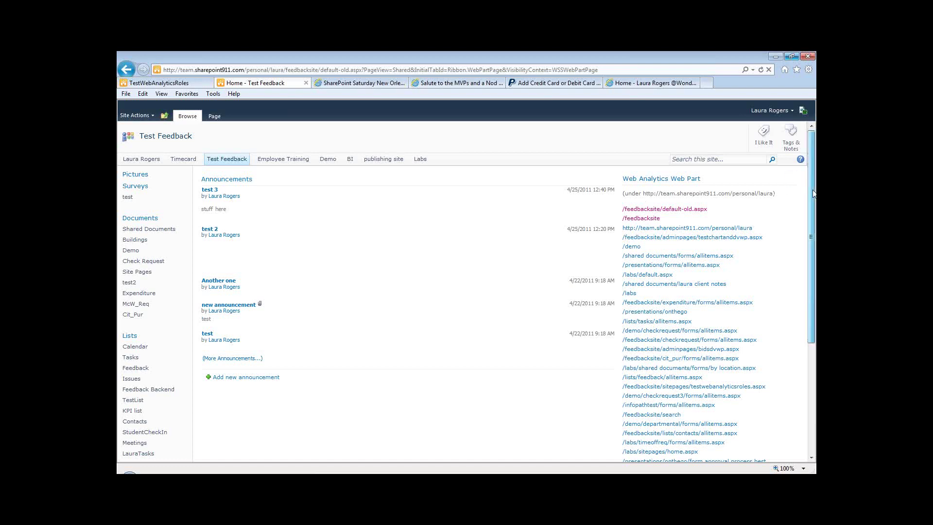
Reopen the Web Analytics Web Part's properties, showing Most Viewed Content over Preceding 180 Days
drag(813, 194, 814, 302)
scroll(701, 201, up, 3)
click(792, 179)
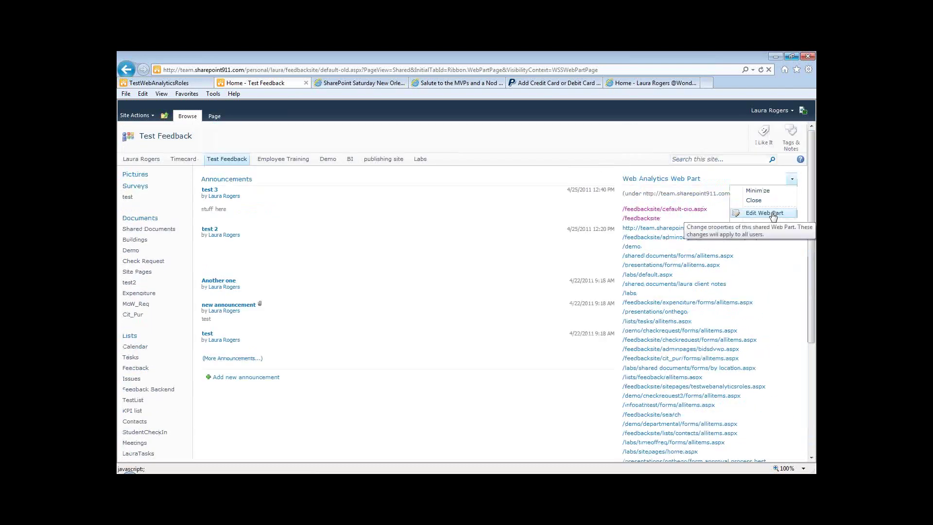
click(772, 213)
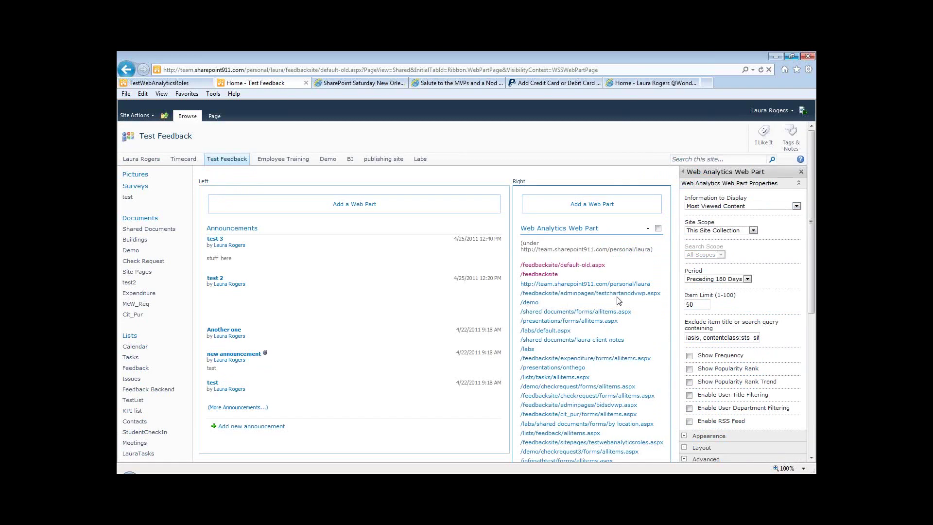
click(592, 408)
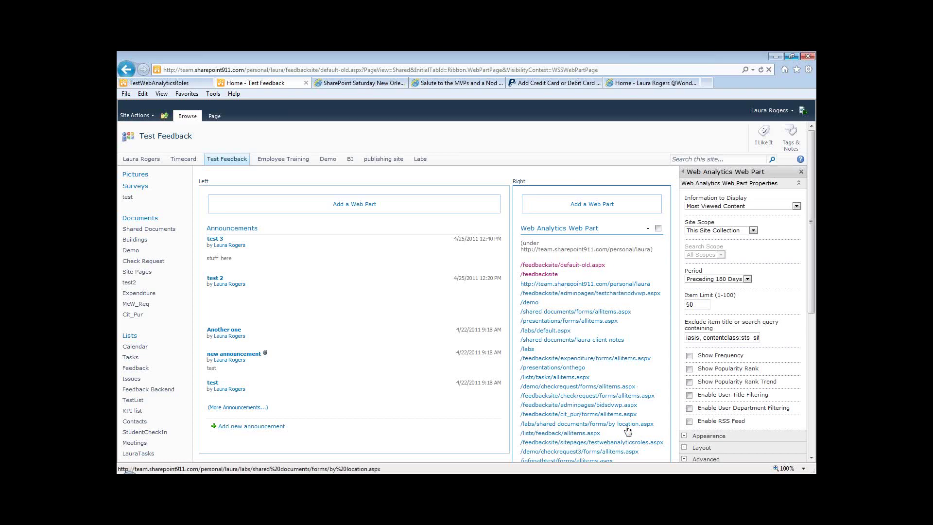
Set the Period to Preceding 24 Hours, leaving Site Scope as This Site Collection
click(747, 231)
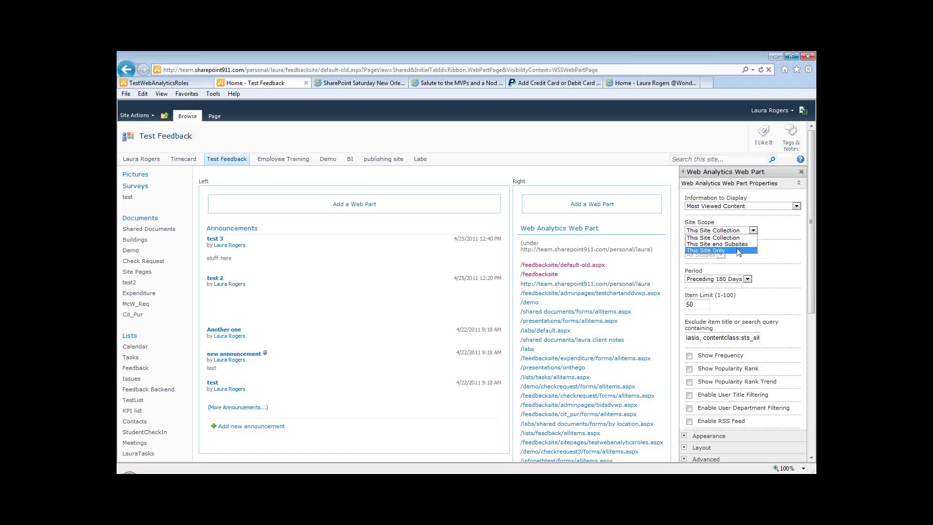
click(788, 243)
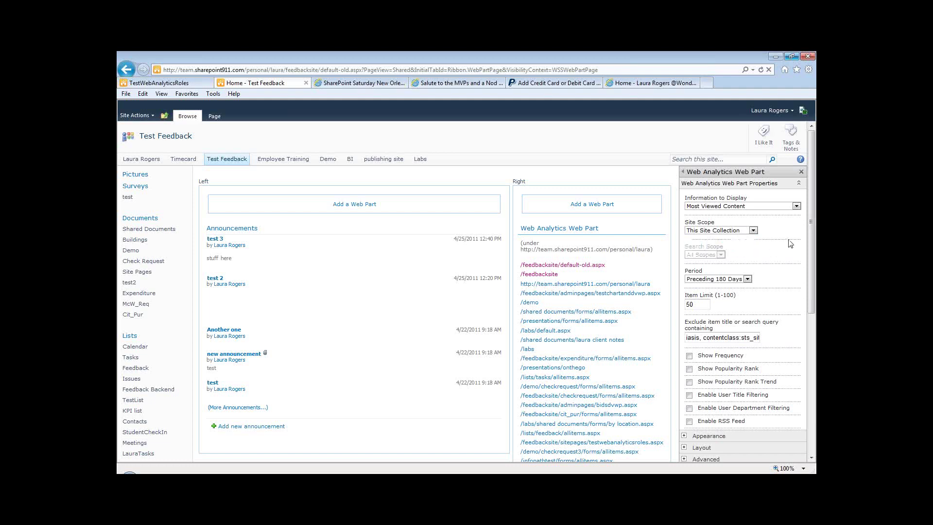
click(732, 280)
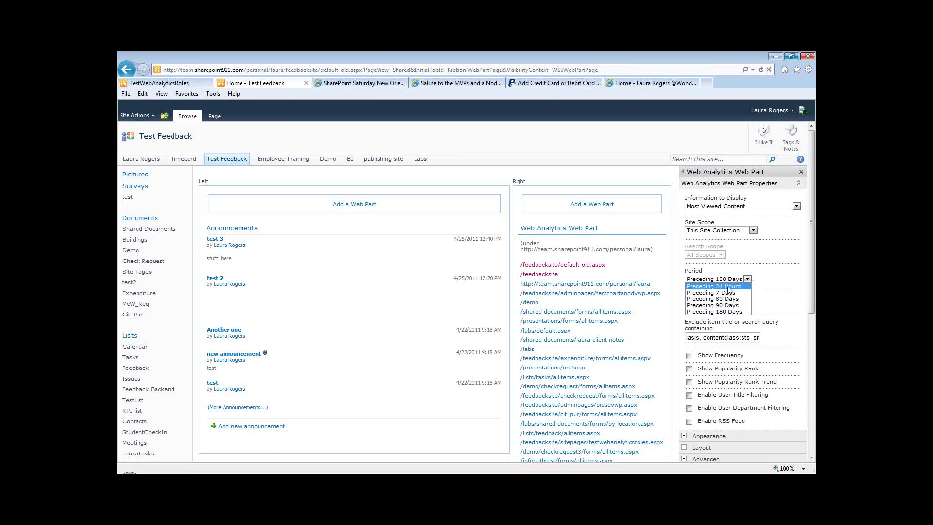
click(724, 287)
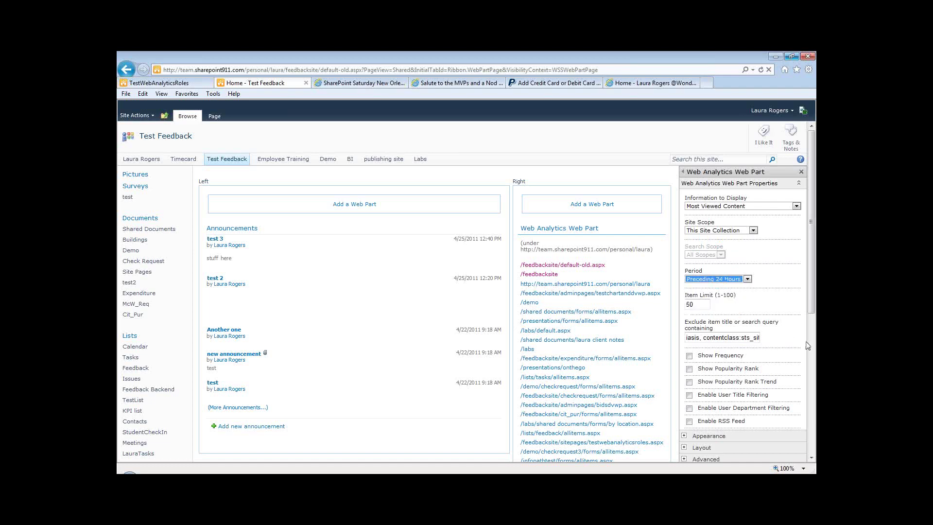
click(742, 279)
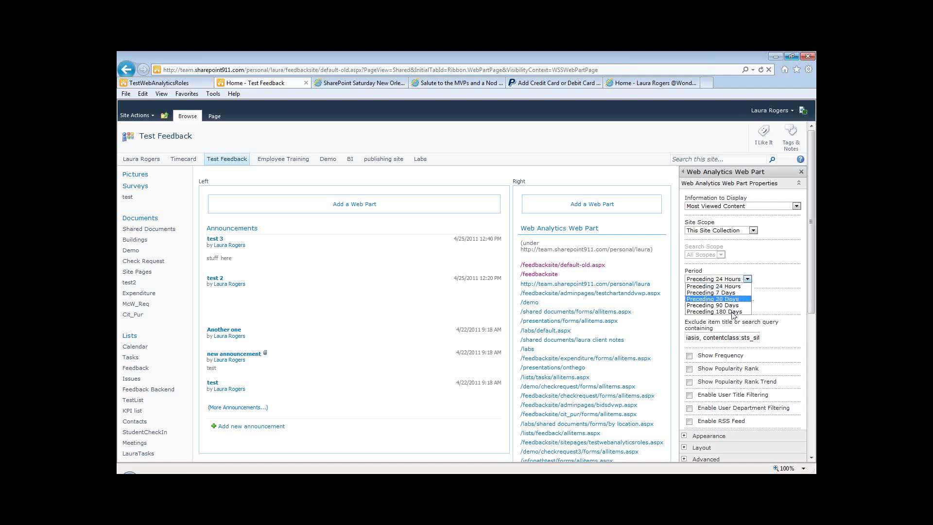
click(728, 285)
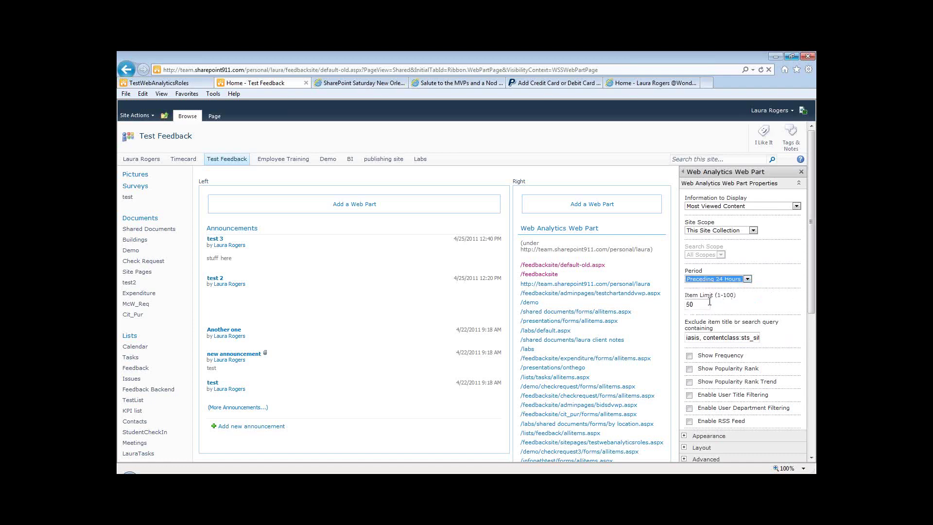
double_click(689, 304)
text(10)
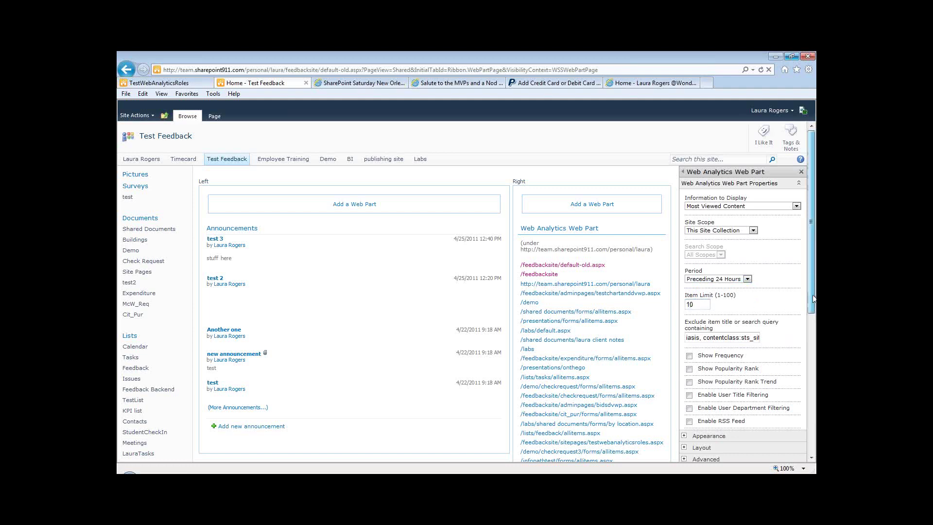
drag(813, 298, 813, 340)
click(771, 322)
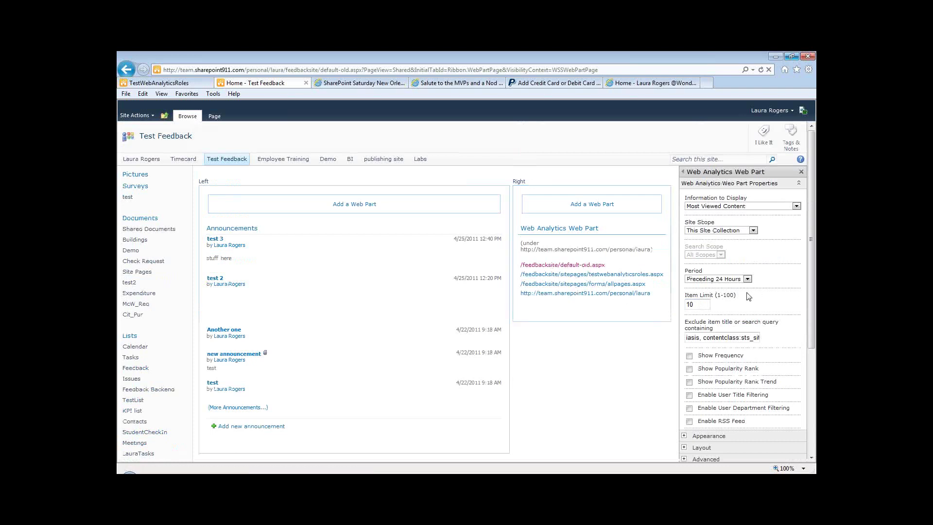
click(736, 279)
click(735, 279)
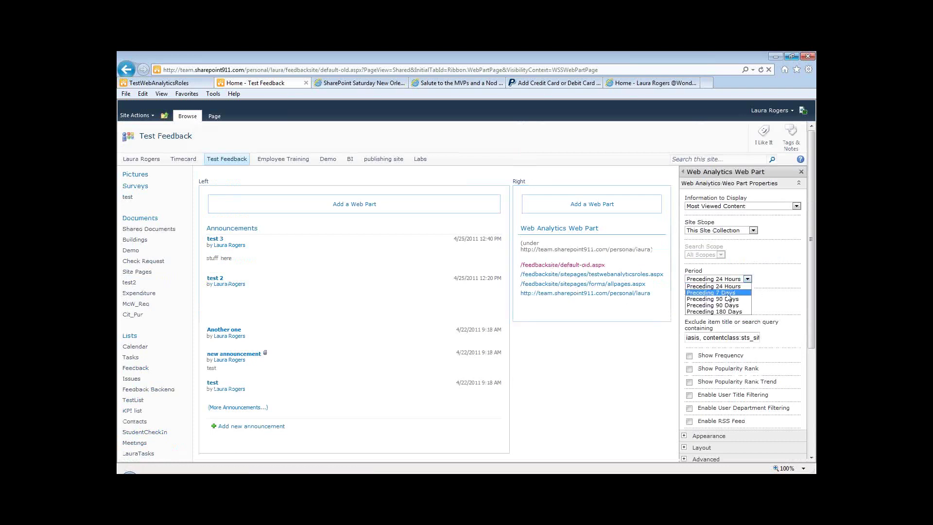
click(729, 300)
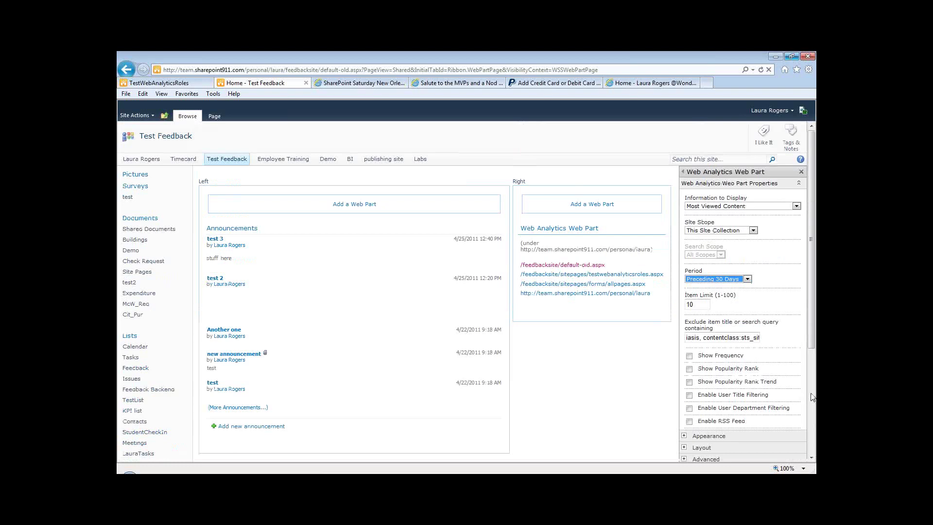
scroll(811, 397, down, 2)
scroll(811, 393, down, 3)
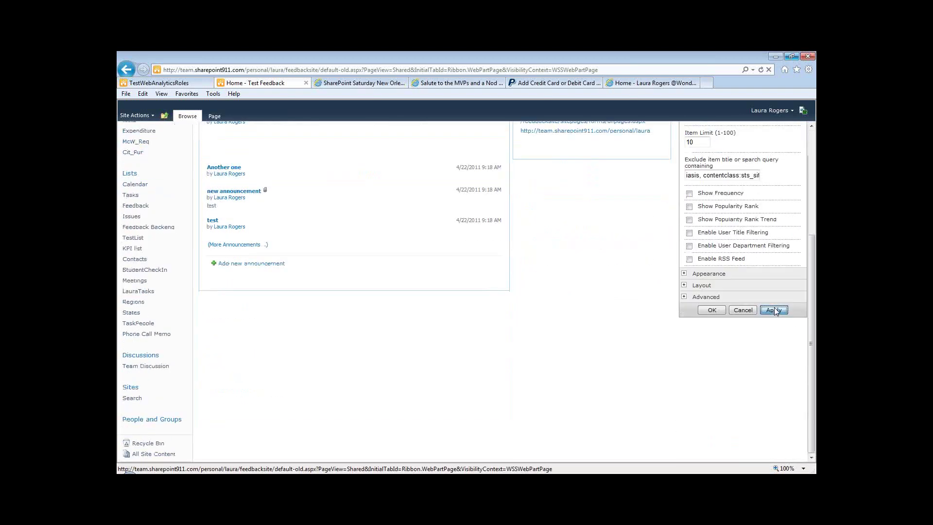
click(774, 310)
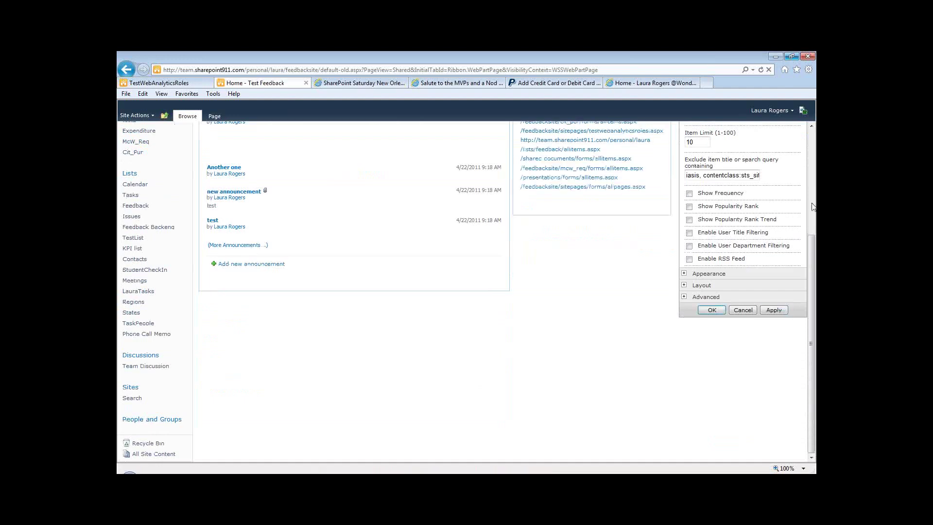
scroll(739, 323, up, 4)
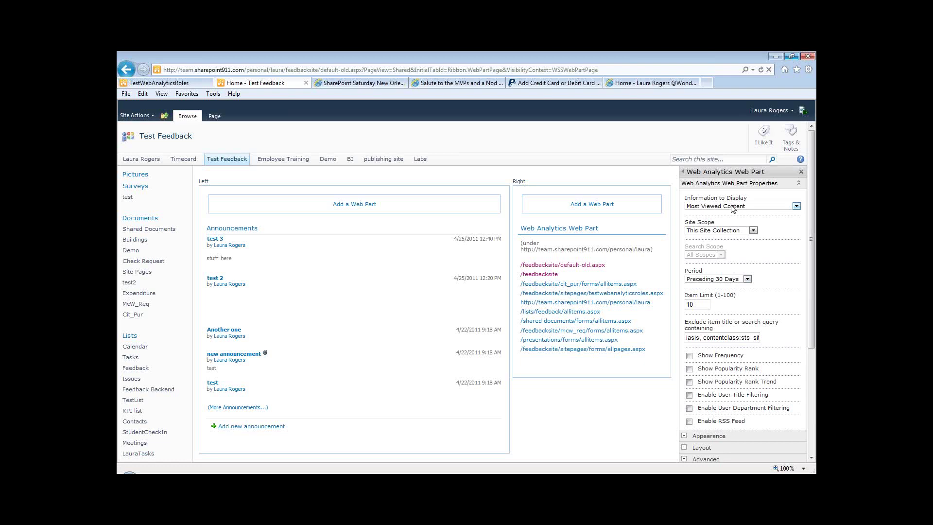
Set Information to Display to Most Frequent Search Center Queries, with Search Scope at All Scopes
click(733, 206)
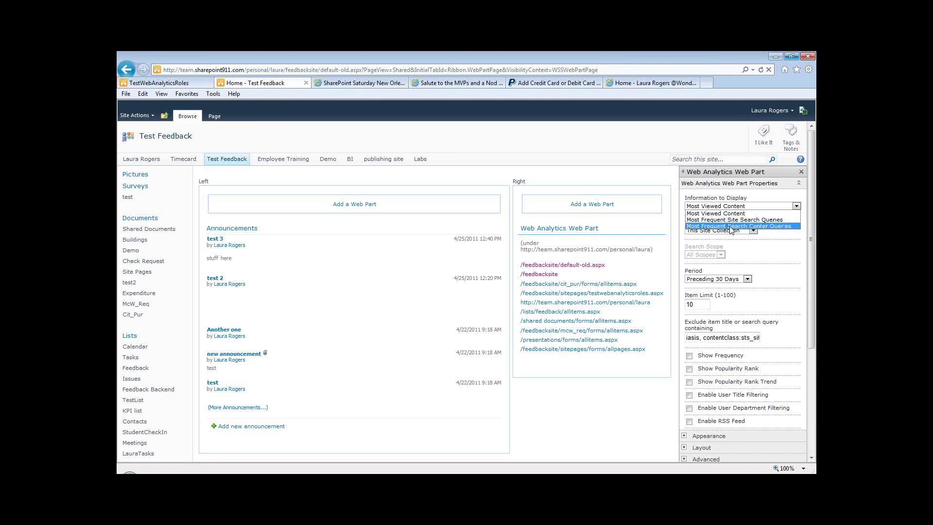
click(731, 226)
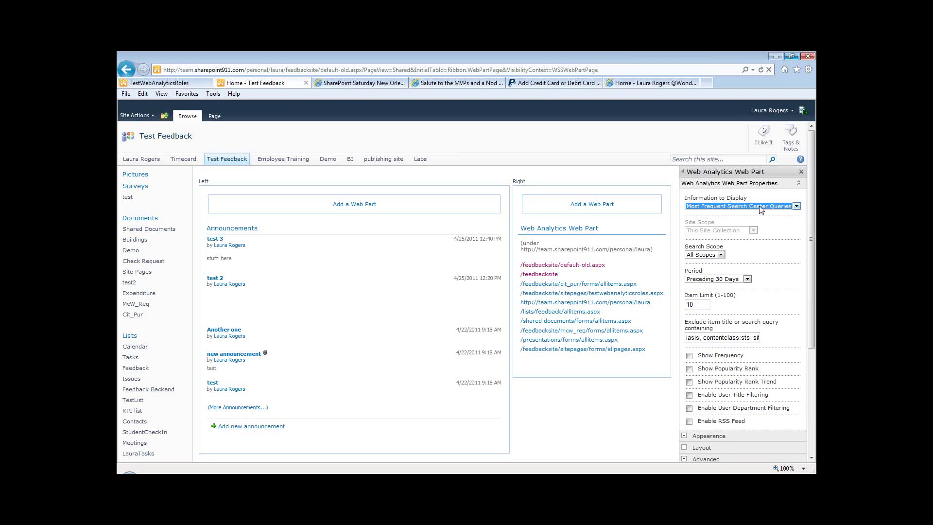
click(760, 210)
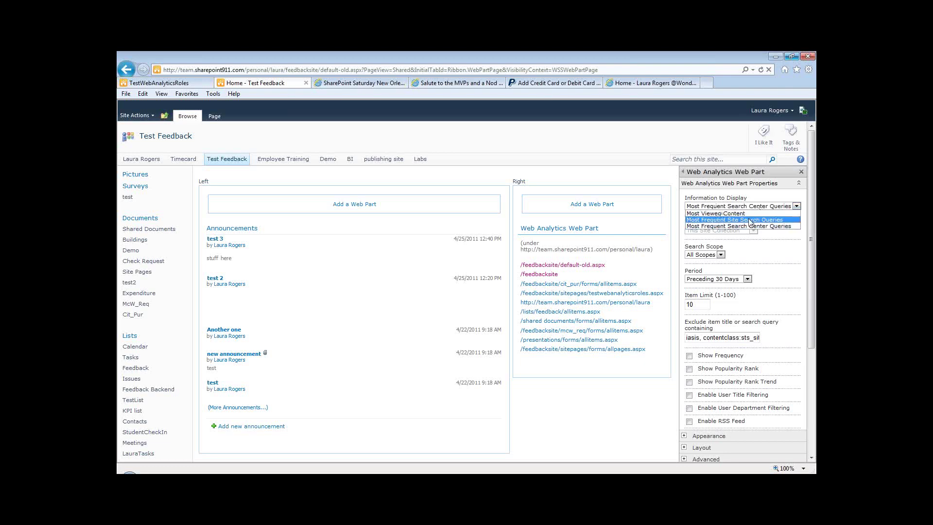
click(750, 220)
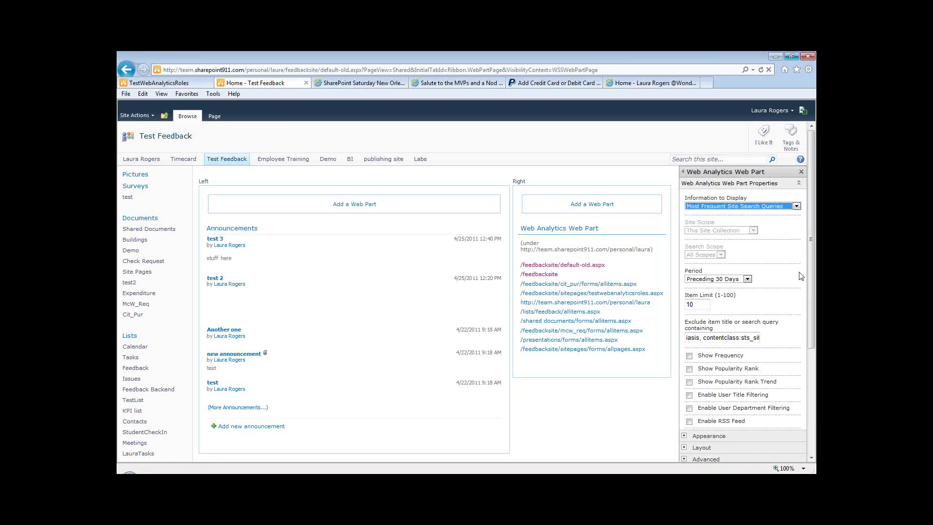
click(719, 280)
click(718, 286)
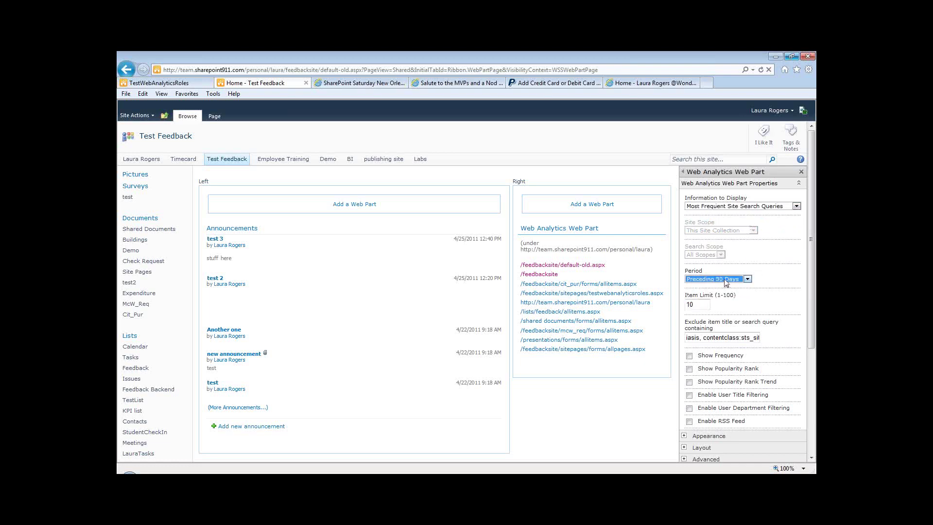
click(705, 302)
click(751, 209)
click(751, 223)
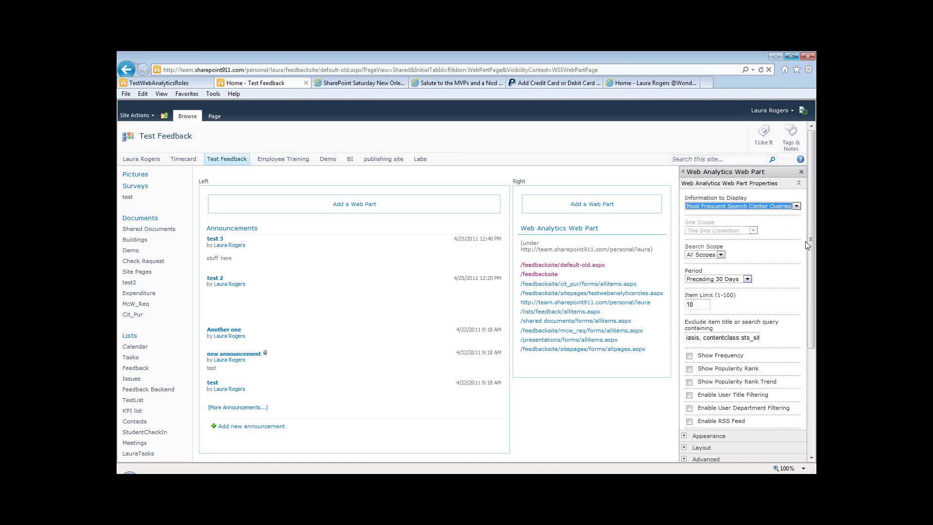
Set the Search Scope to People, with Period at Preceding 180 Days
click(704, 255)
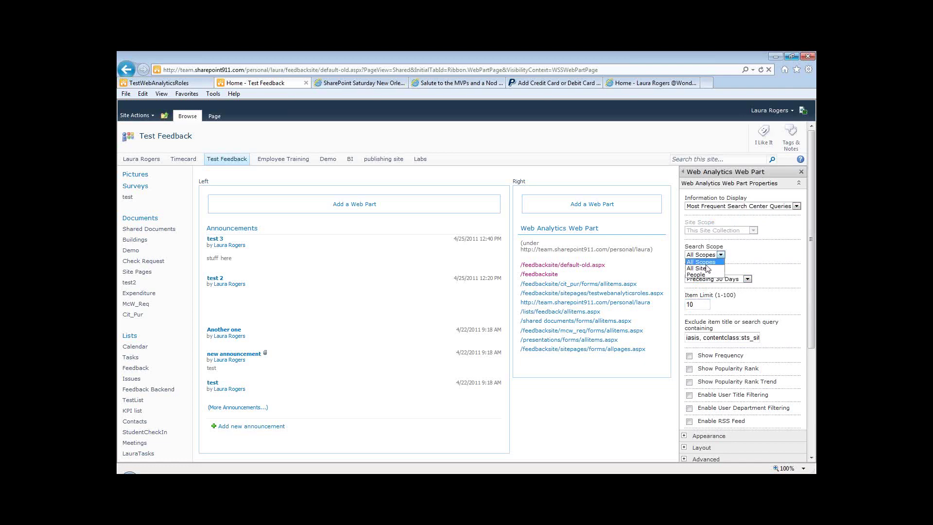
click(705, 275)
click(713, 255)
click(752, 257)
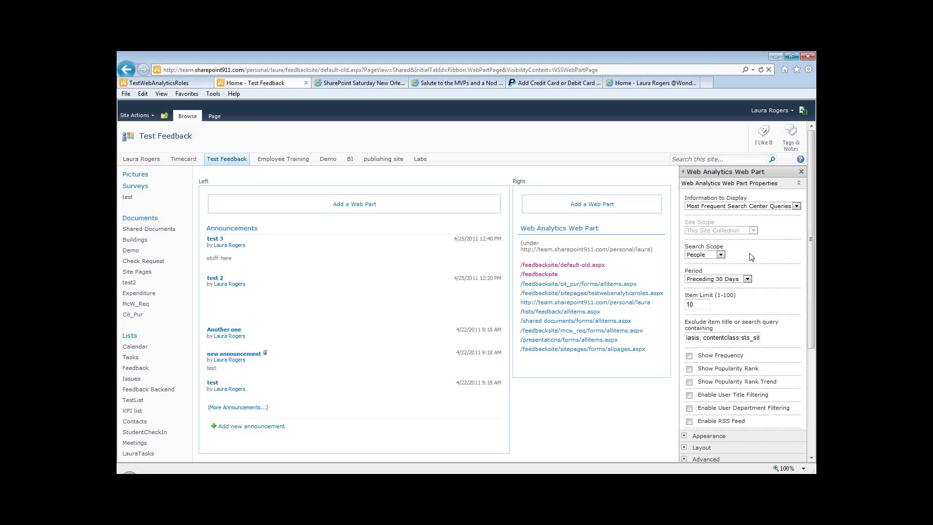
click(710, 258)
click(707, 257)
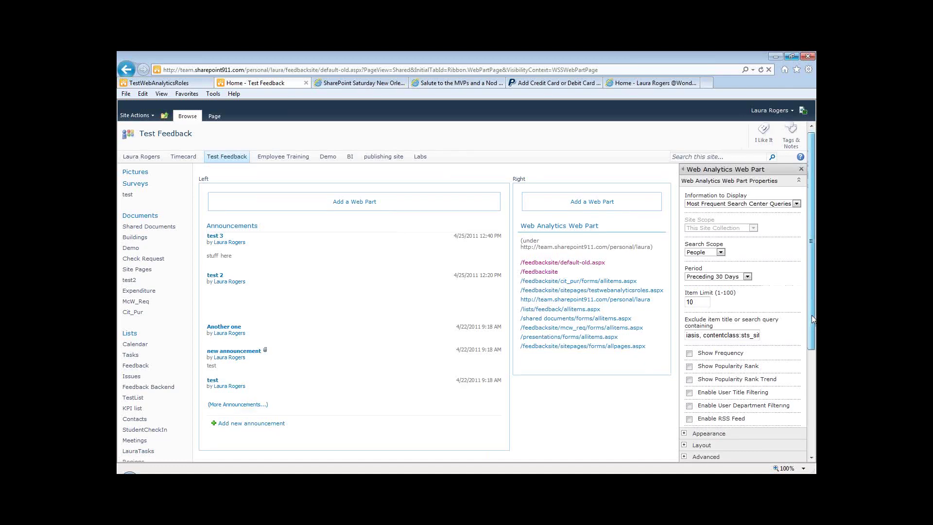
Apply the People-scope search settings and submit them with OK
scroll(788, 342, down, 3)
click(784, 337)
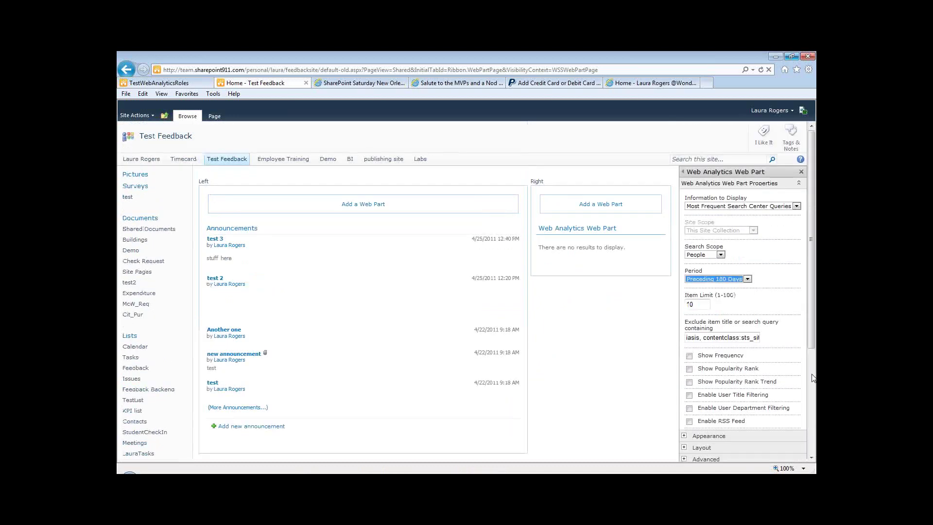
scroll(811, 378, down, 2)
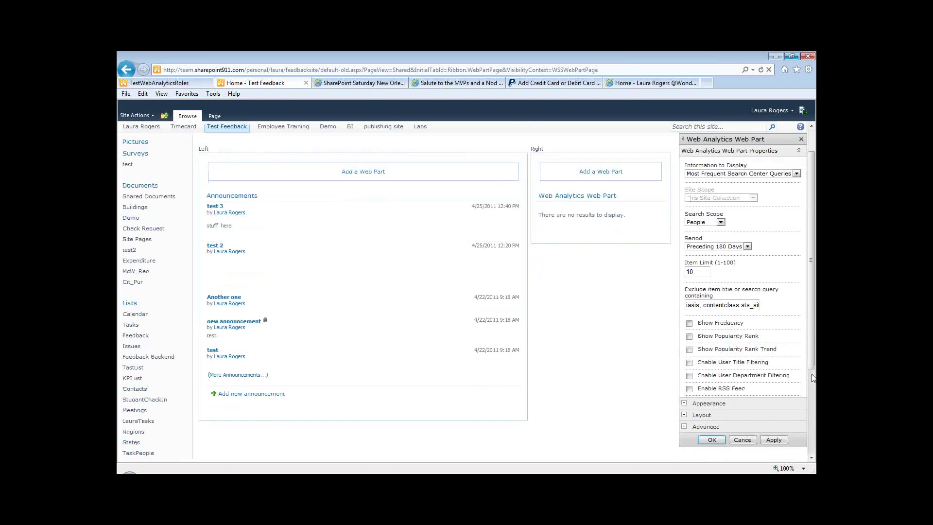
scroll(812, 378, down, 5)
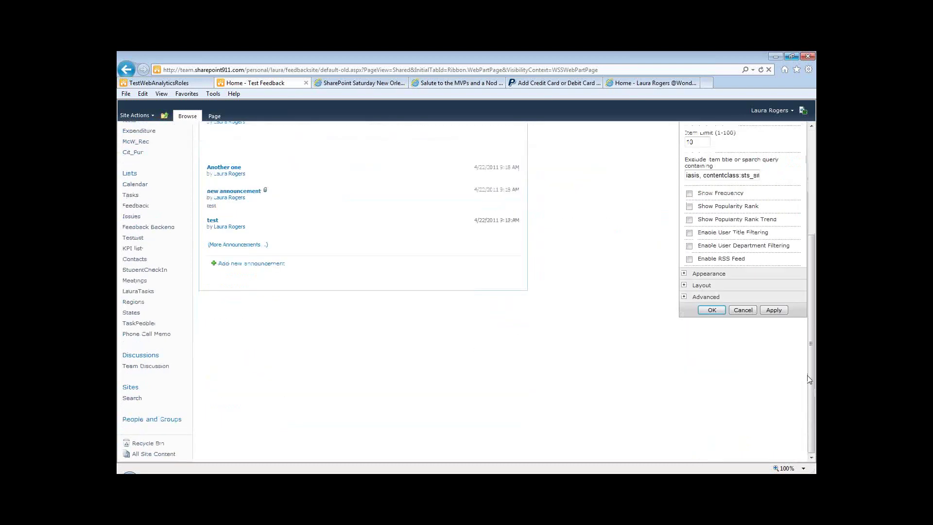
click(712, 310)
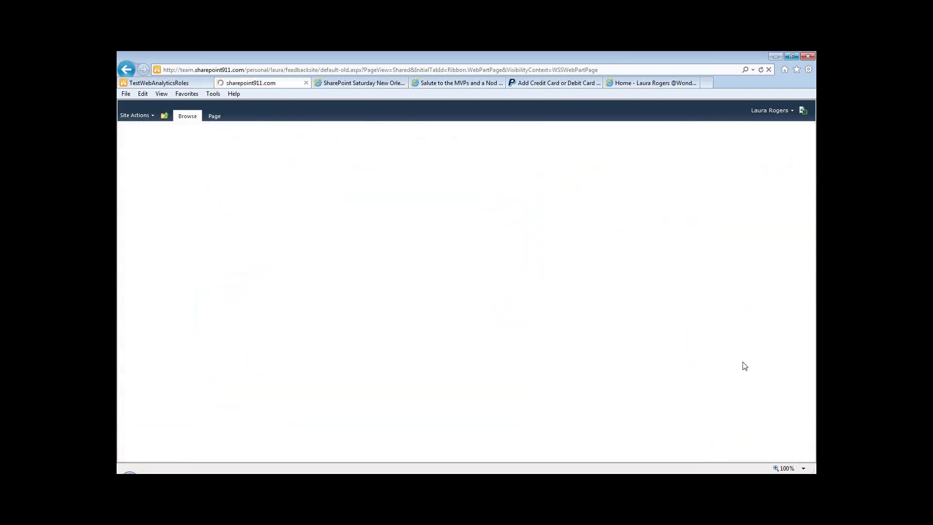
Switch Information to Display back to Most Frequent Site Search Queries and apply it
click(739, 206)
click(720, 225)
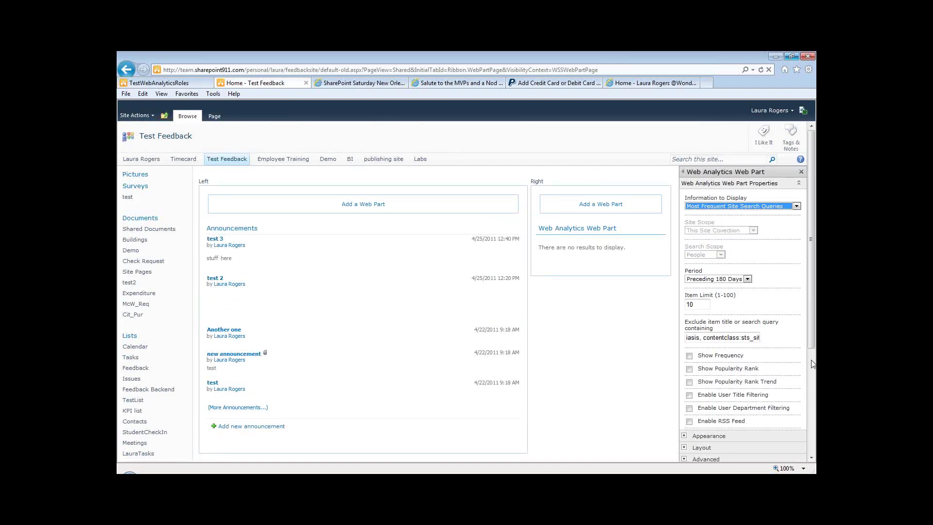
scroll(813, 365, down, 3)
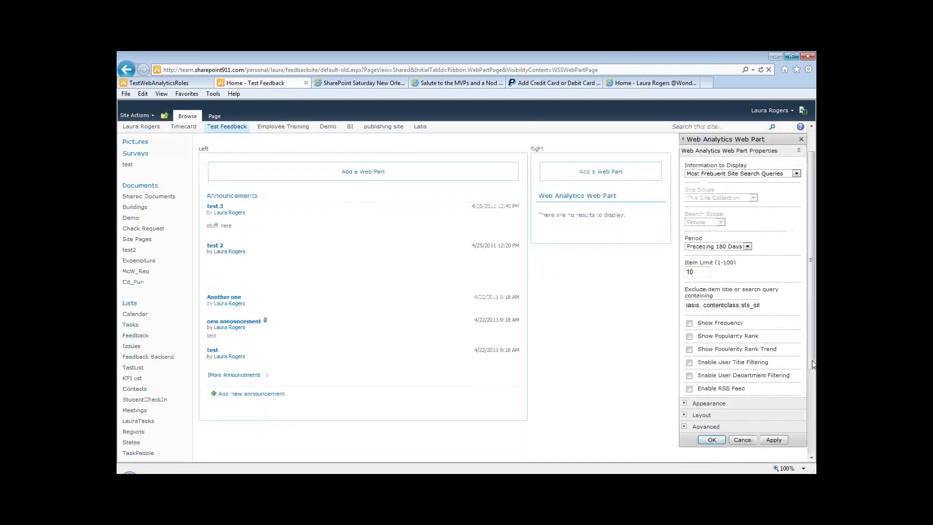
click(774, 315)
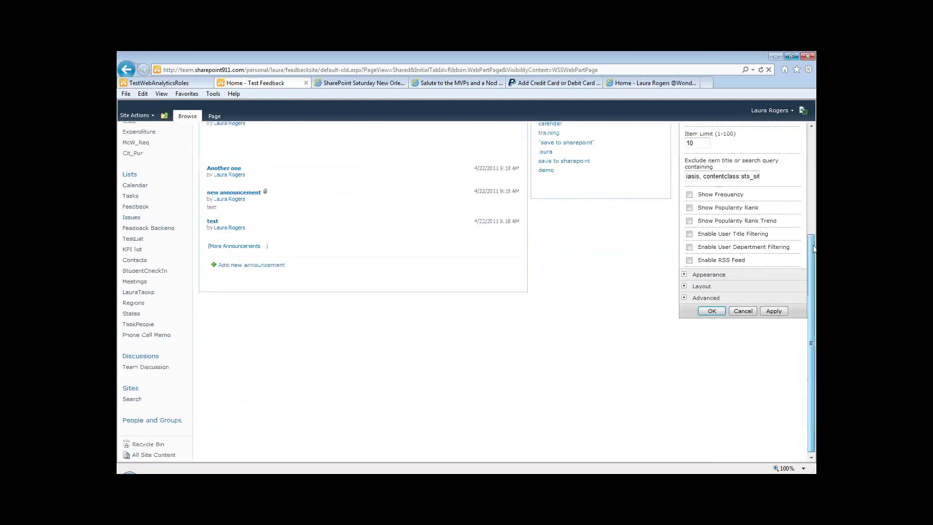
drag(814, 248, 814, 140)
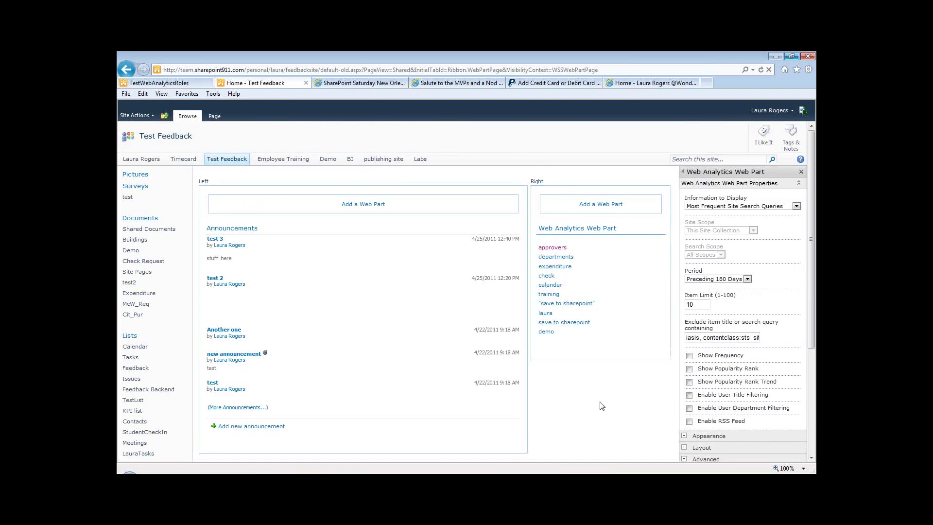
double_click(553, 249)
Enable Show Frequency, Popularity Rank, Rank Trend and RSS Feed, leaving title/department filters off, and apply
click(689, 356)
click(690, 369)
click(690, 382)
click(689, 395)
click(689, 408)
click(689, 421)
click(689, 408)
click(689, 395)
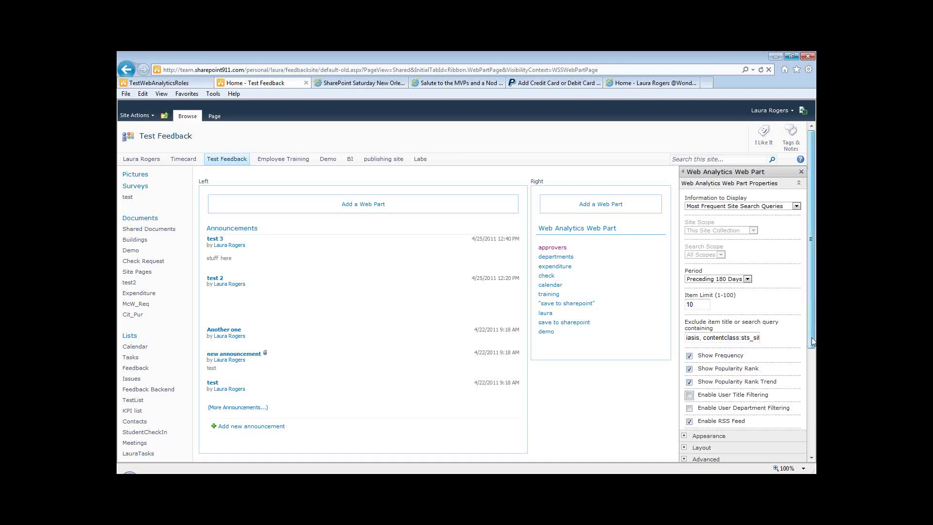
drag(811, 342, 813, 422)
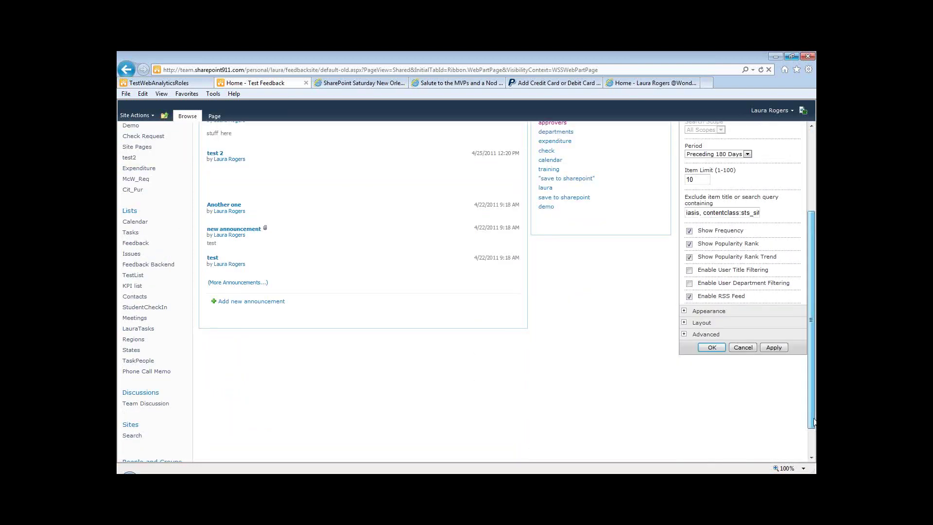
click(774, 347)
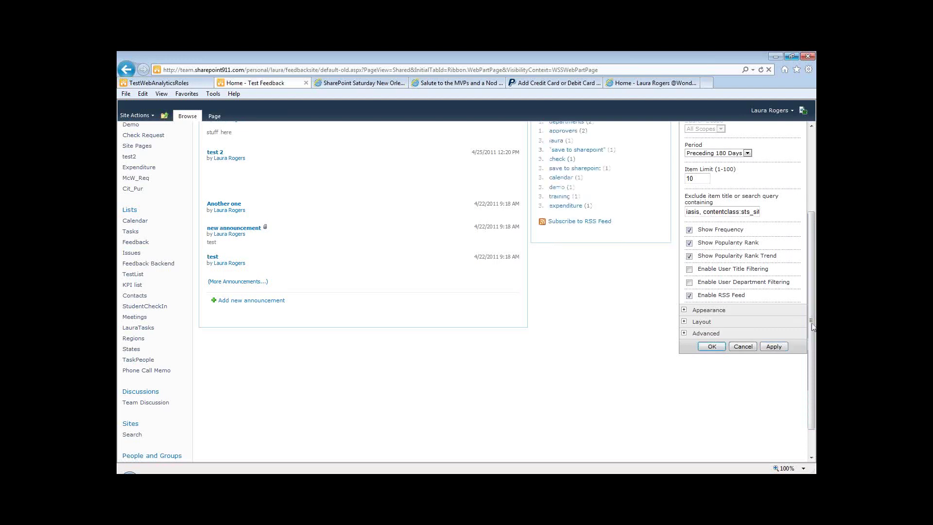
drag(812, 327, 814, 237)
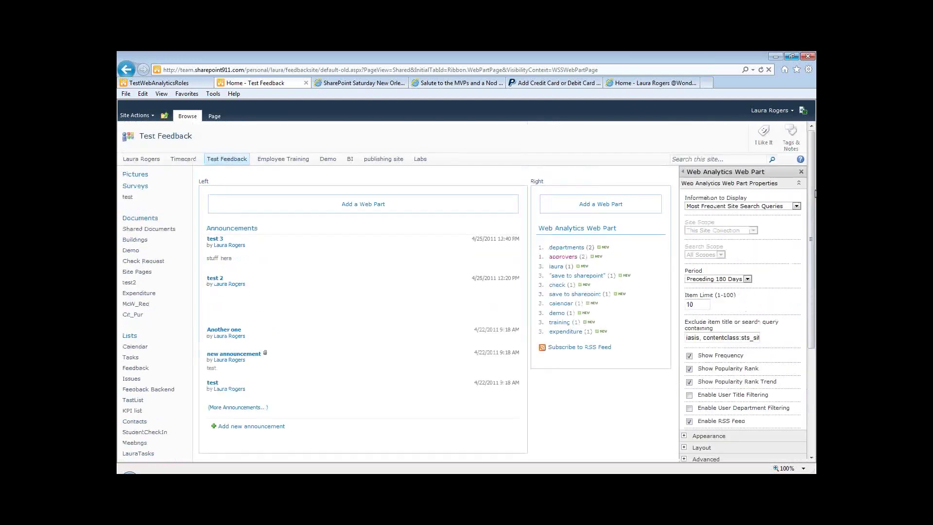
Expand the Information to Display list to see its three display choices
click(757, 209)
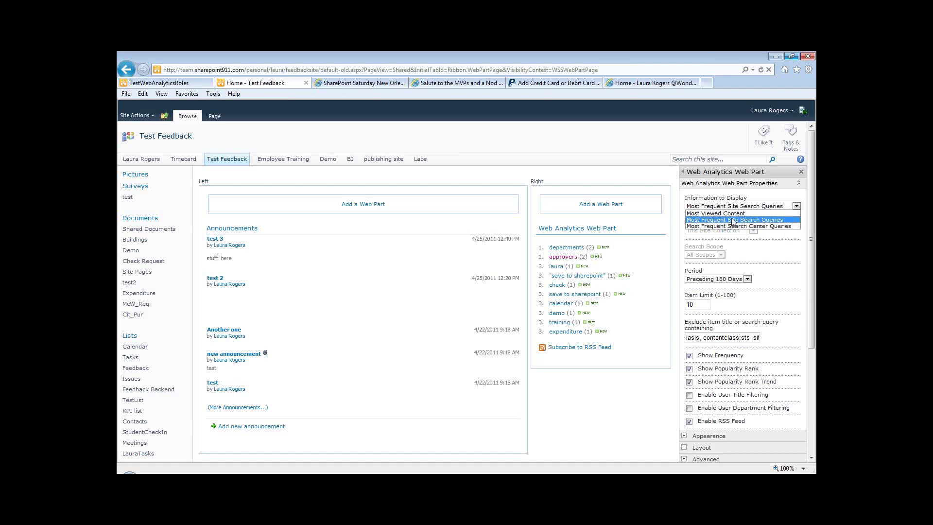
Close the list, keeping Most Frequent Site Search Queries selected
click(766, 257)
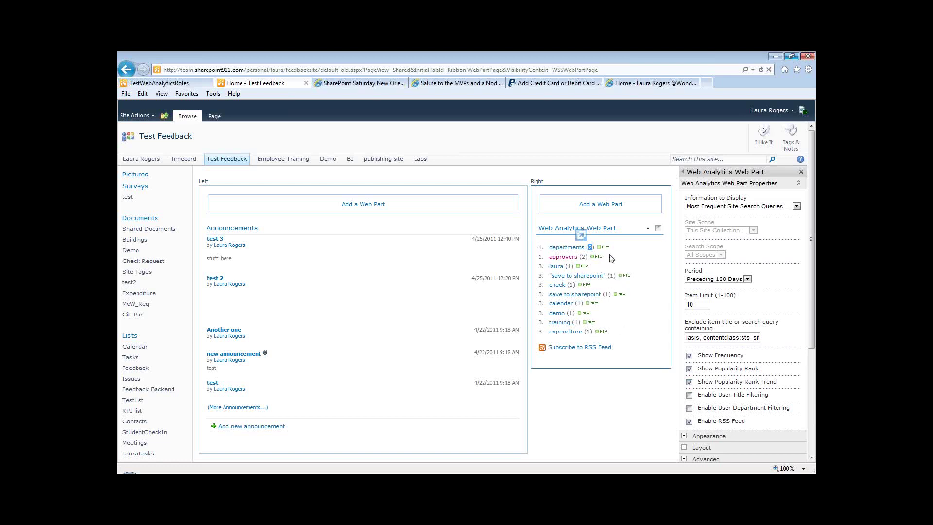
Turn off Show Popularity Rank Trend, keep Show Frequency on, and apply the web part settings
click(689, 356)
click(689, 355)
click(689, 382)
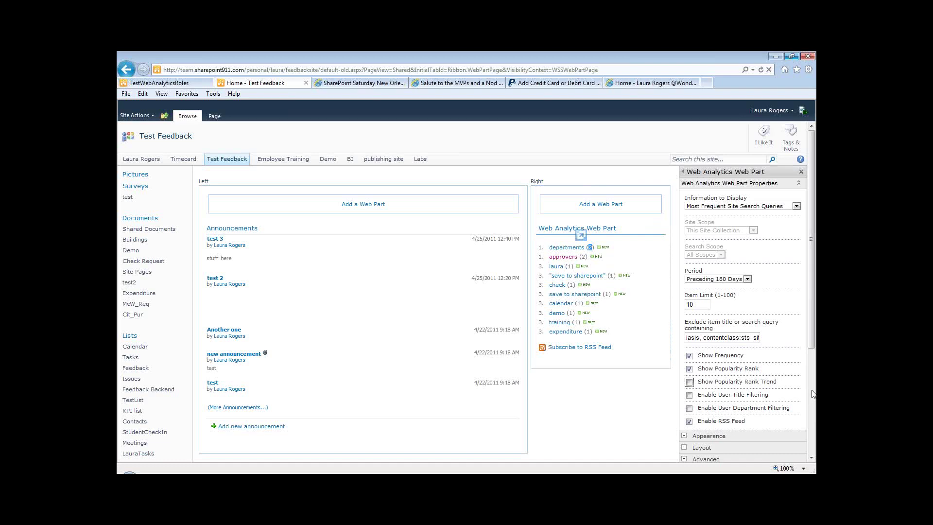
scroll(812, 394, down, 1)
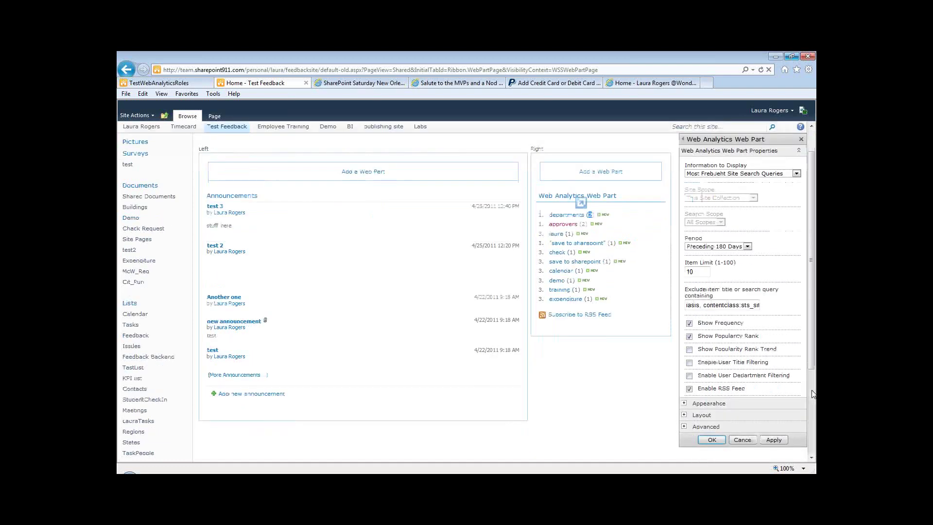
scroll(812, 393, down, 4)
click(774, 310)
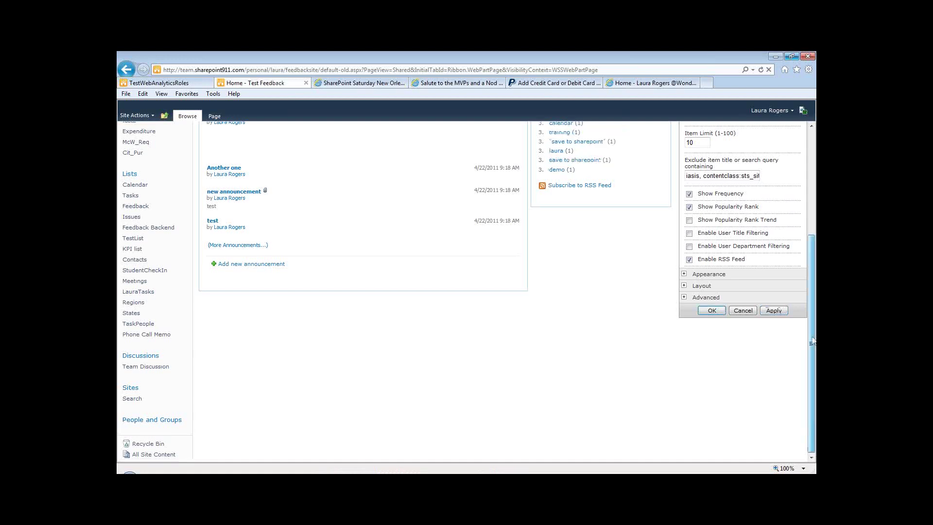
drag(812, 342, 811, 237)
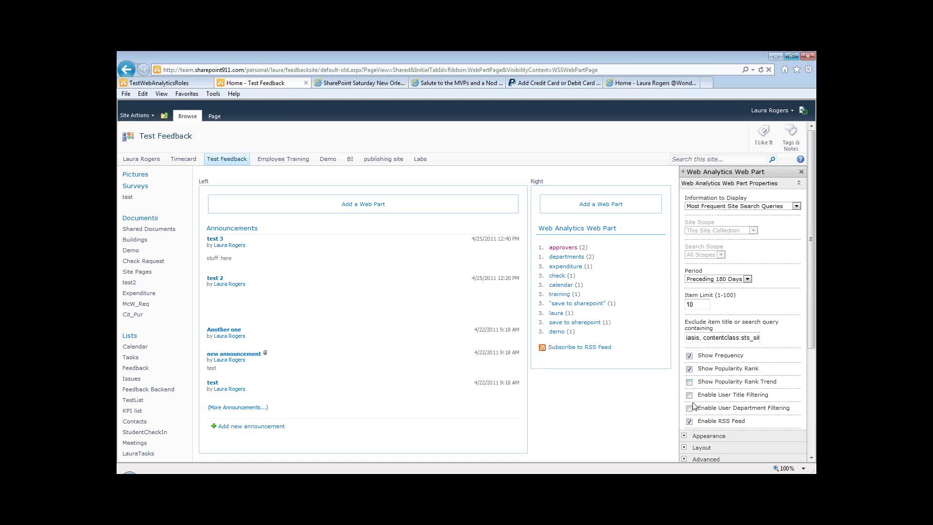
Enable user job title and department filtering, apply, and view the job title choices (Consultant, President)
click(689, 396)
click(690, 408)
scroll(814, 398, down, 2)
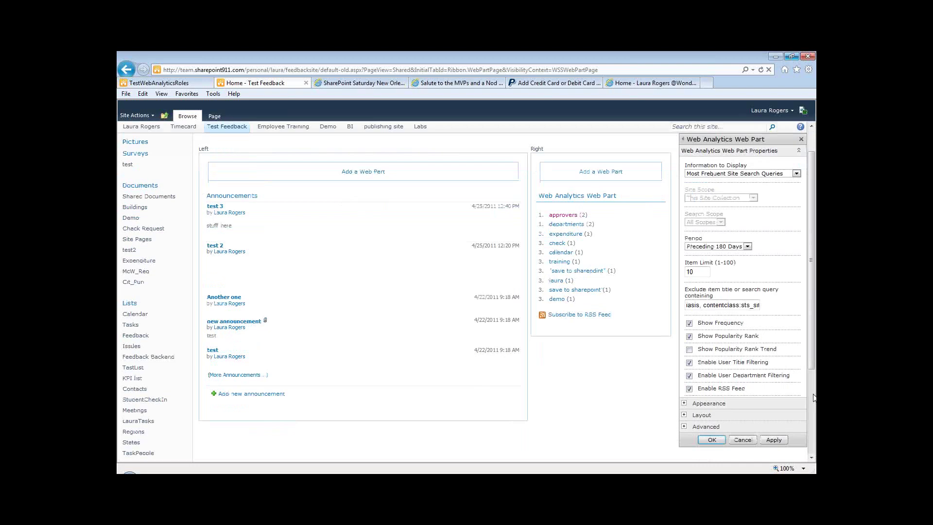
scroll(814, 397, down, 3)
click(774, 310)
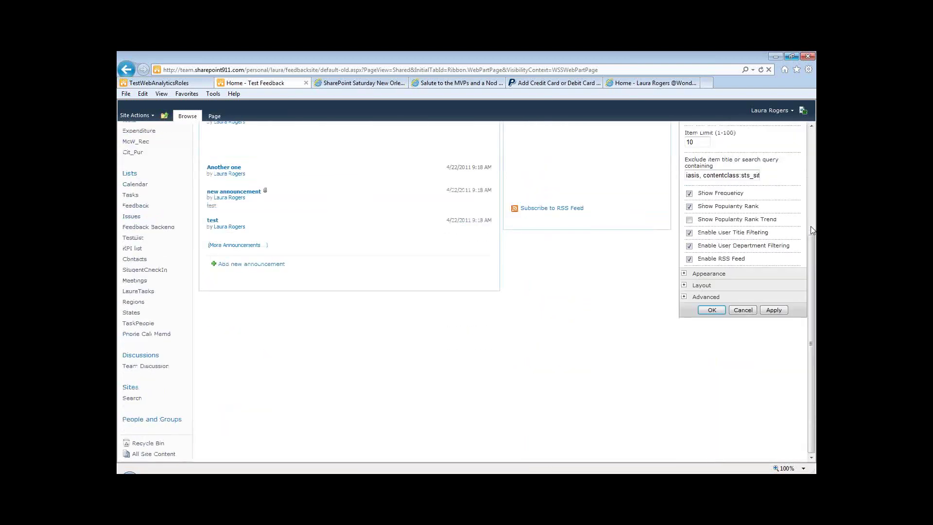
scroll(811, 226, up, 5)
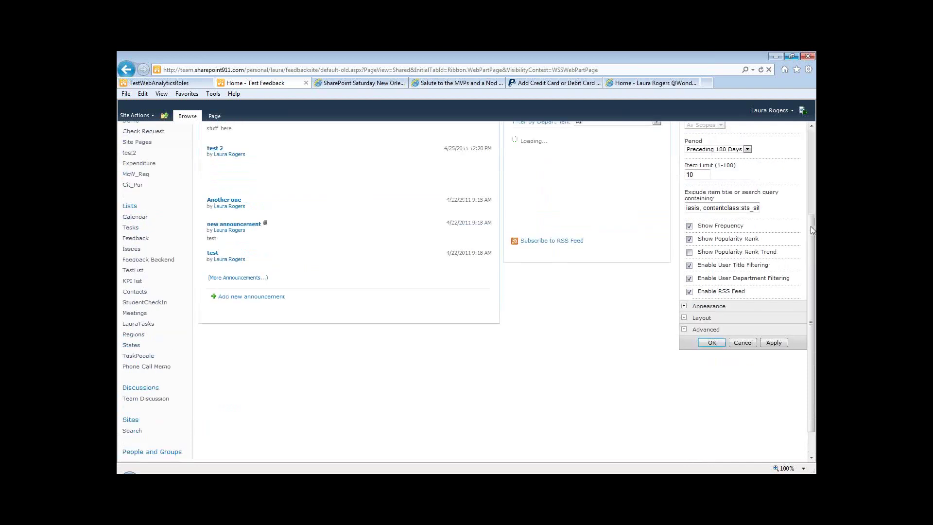
click(656, 241)
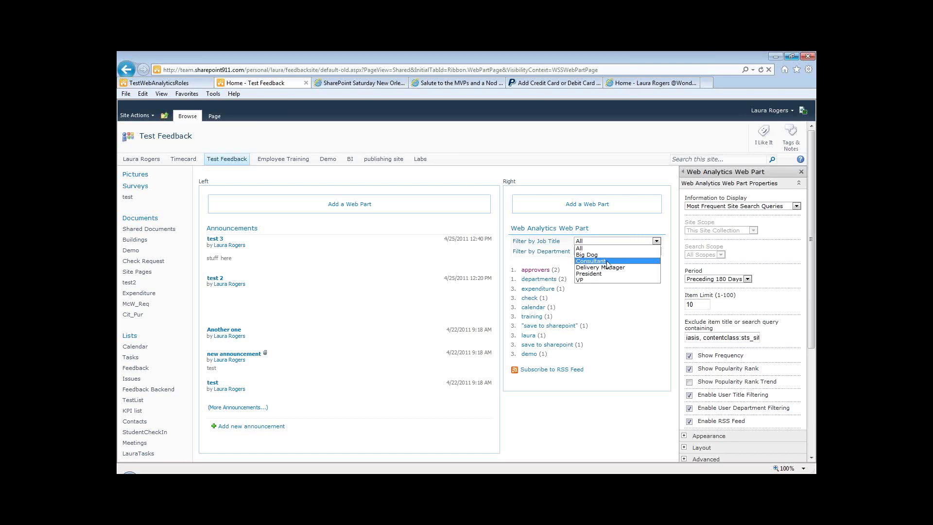
Filter the query list by the Consultant job title, then by President
click(607, 264)
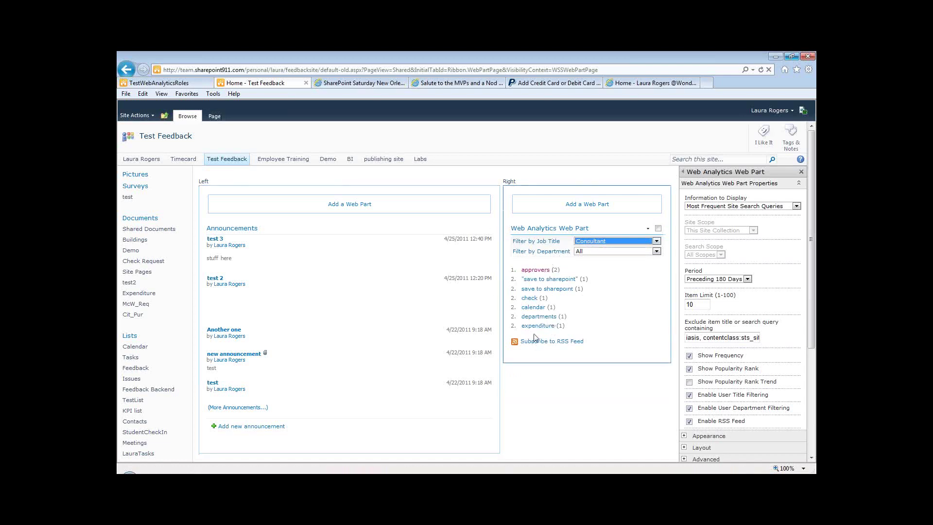
click(609, 243)
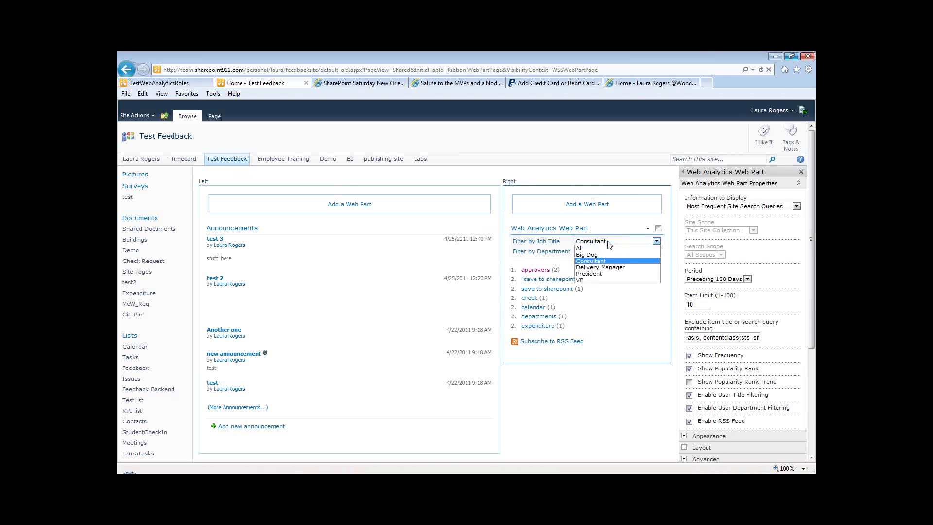
click(600, 273)
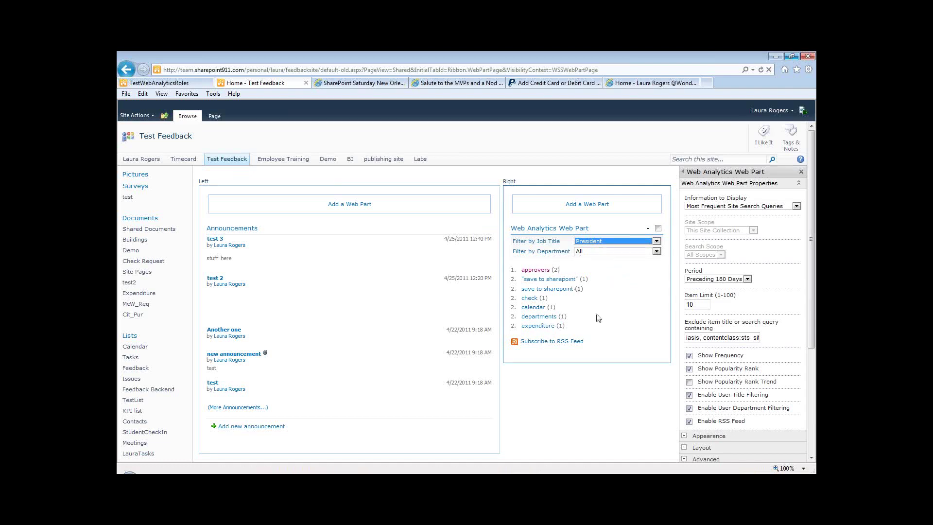
Reset the job title filter to All and filter by the SharePoint department
click(610, 245)
click(607, 249)
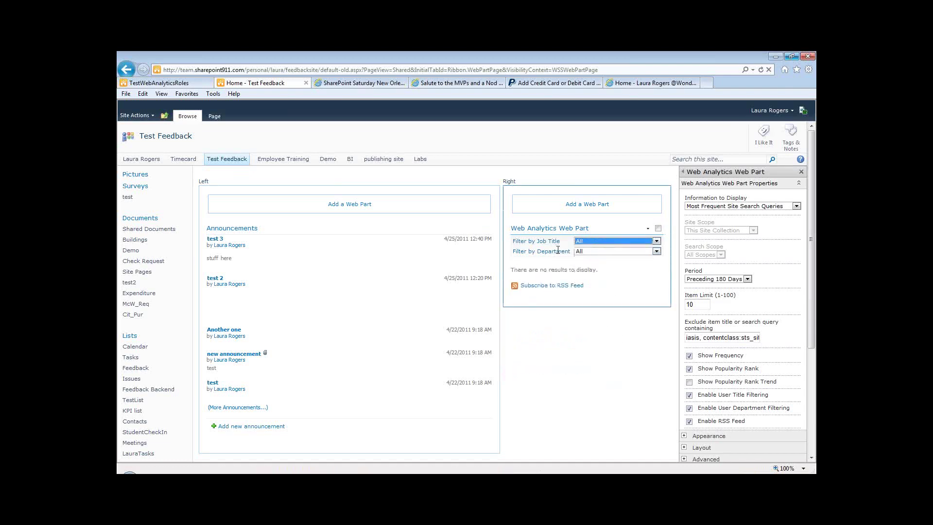
click(591, 250)
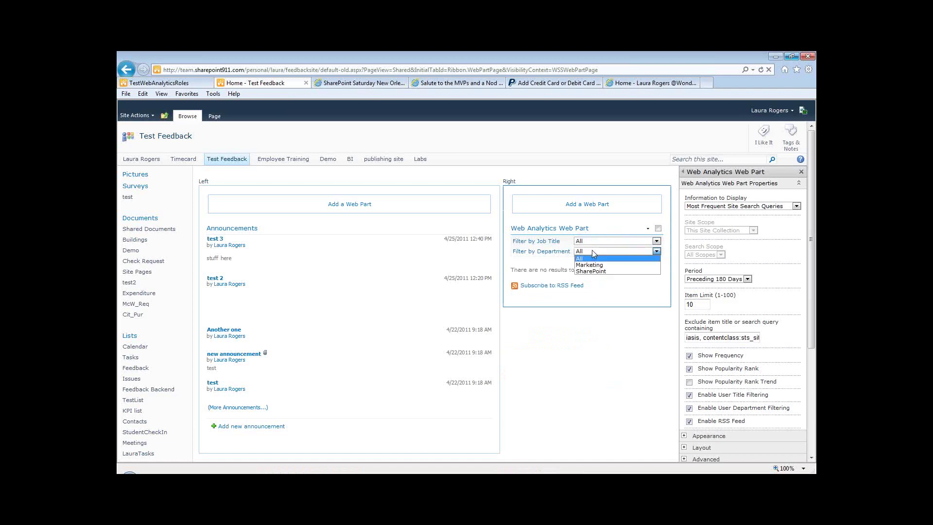
click(597, 273)
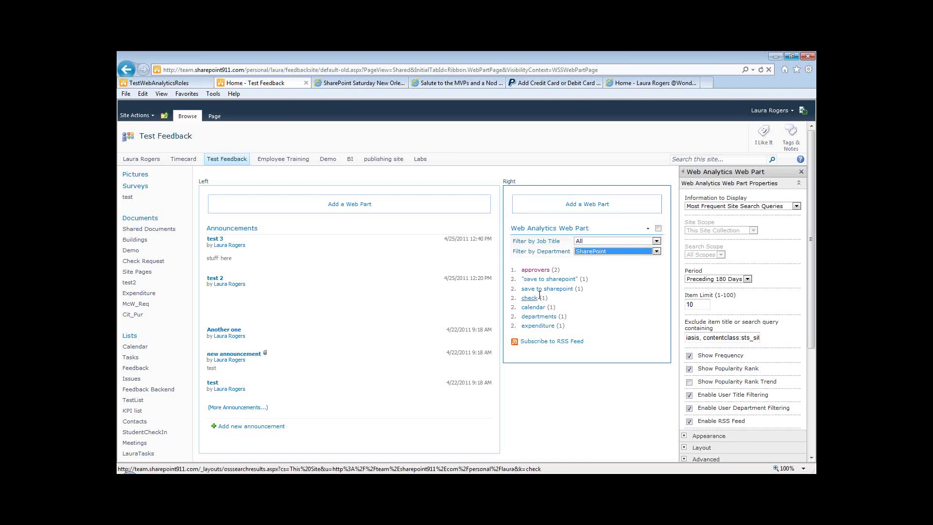
Combine the Consultant job title filter with the SharePoint department, then switch back from Live Writer
click(594, 241)
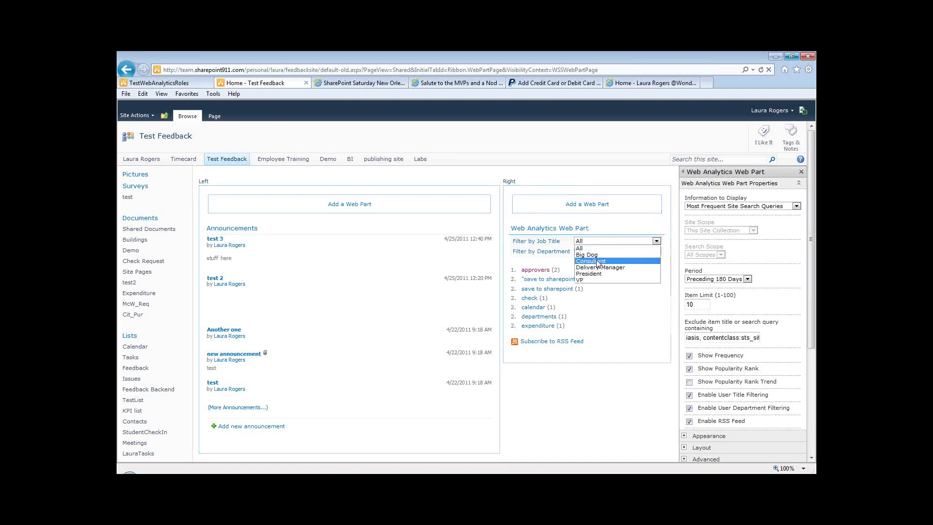
click(597, 261)
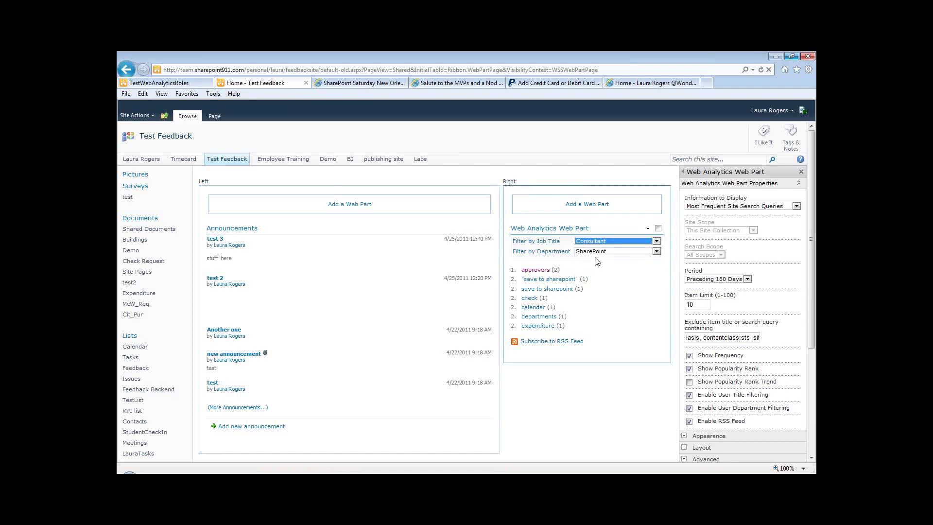
click(596, 251)
click(596, 258)
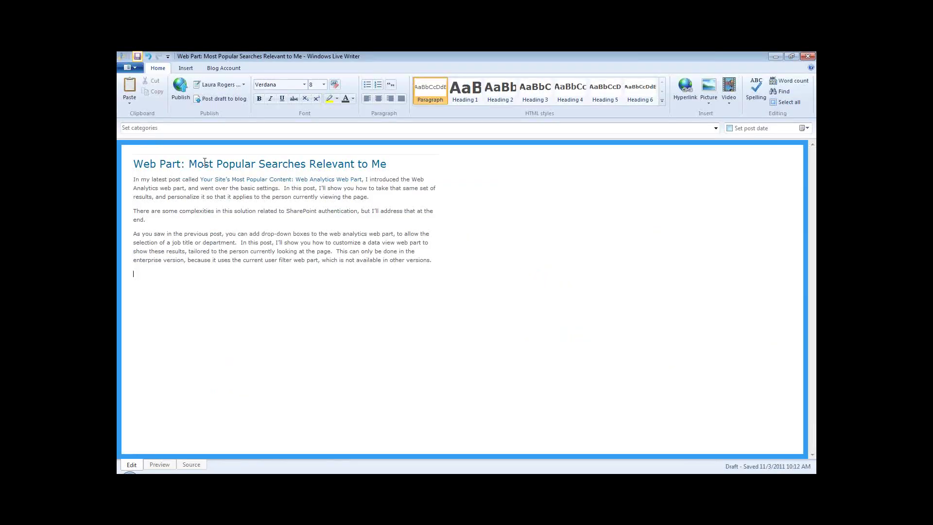
key(alt+Tab)
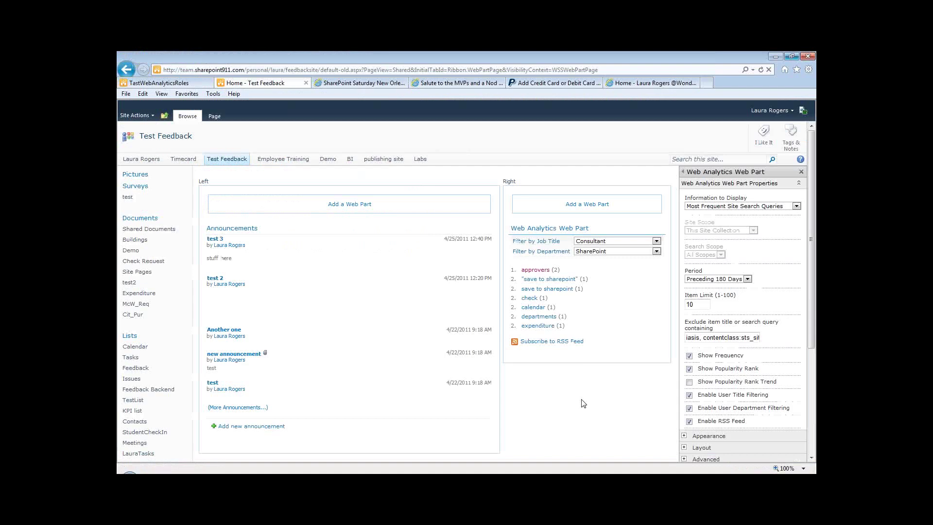